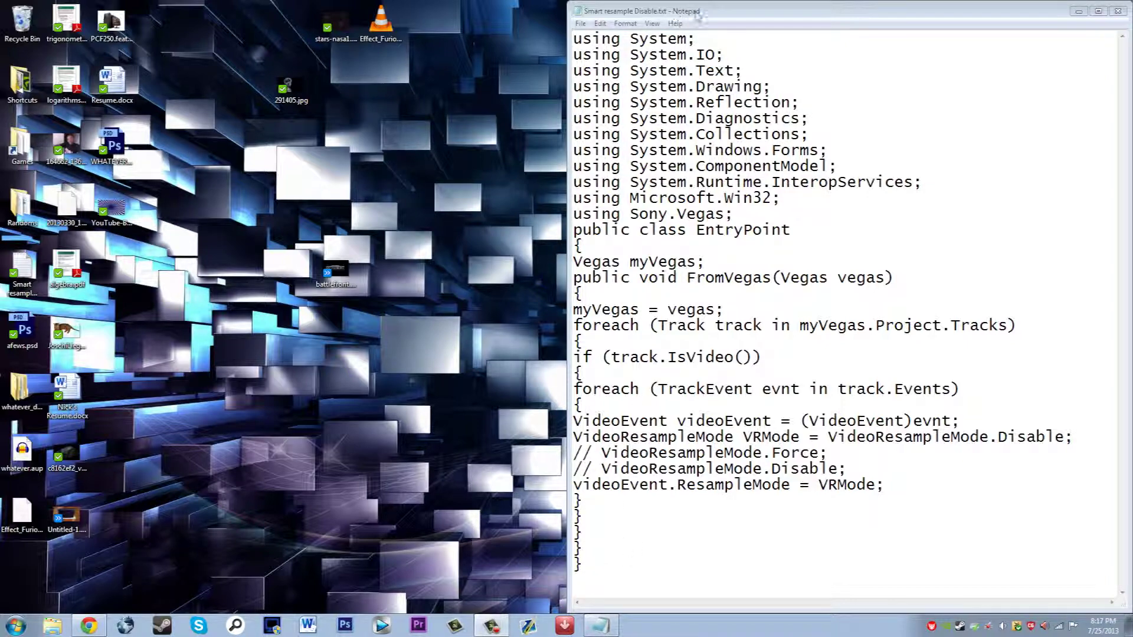
- Close the Notepad window holding the Smart resample Disable.txt script
{"action": "left_click_drag", "start_coordinate": [711, 13], "coordinate": [387, 86]}
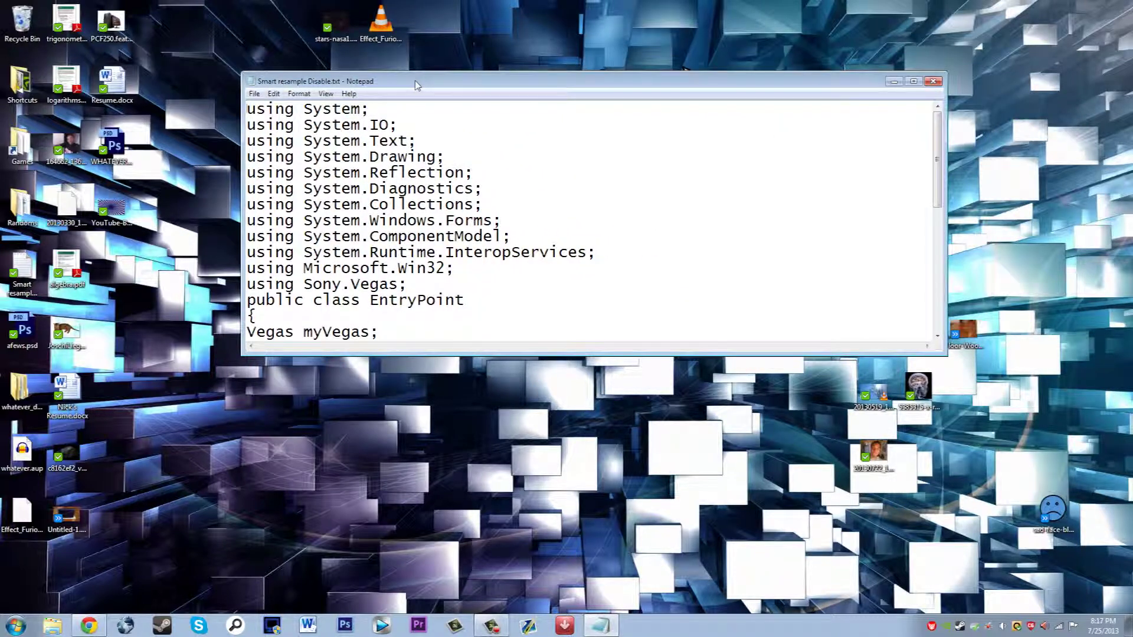
{"action": "left_click", "coordinate": [933, 81]}
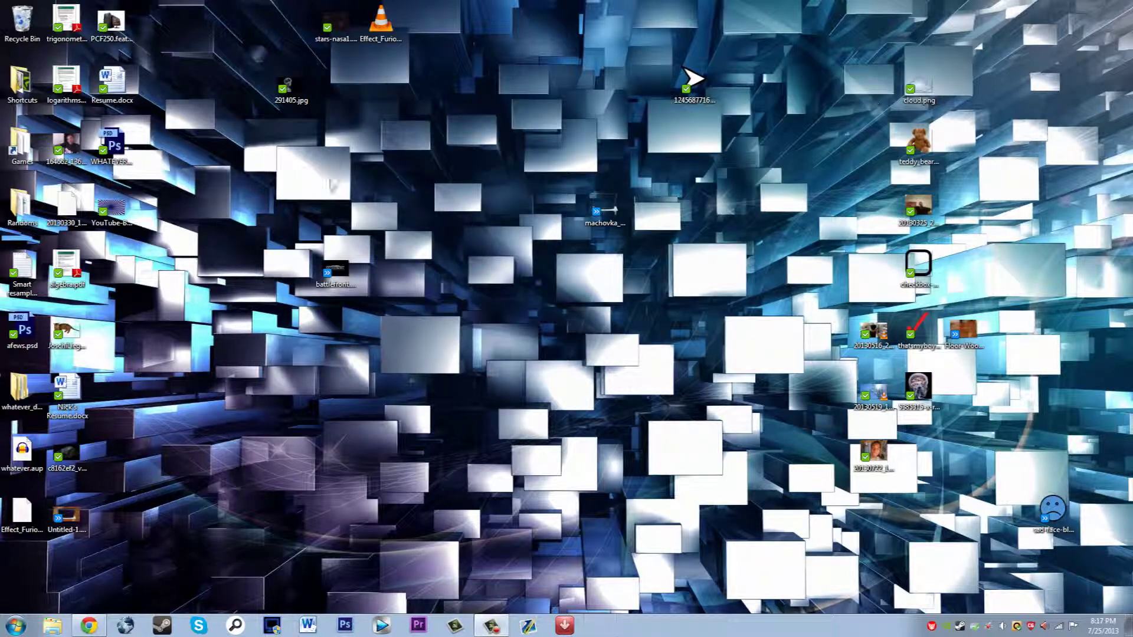
- Rename the desktop file Smart resample Disable.txt to Smart resample Disable.cs, accepting the extension warning
{"action": "left_click_drag", "start_coordinate": [18, 262], "coordinate": [558, 390]}
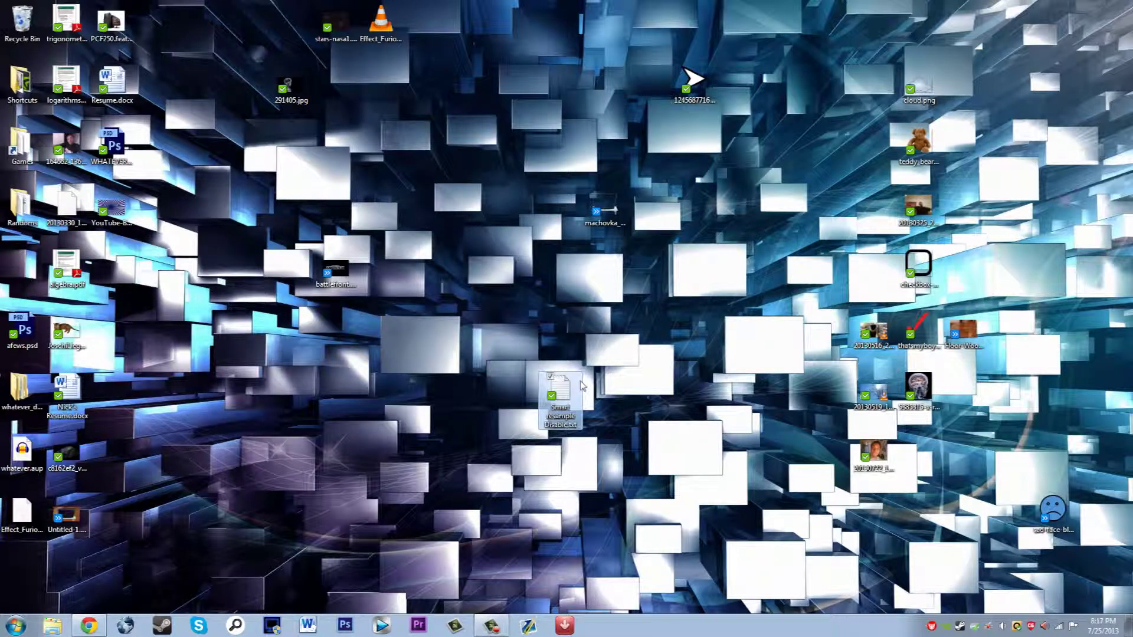
{"action": "left_click", "coordinate": [573, 426]}
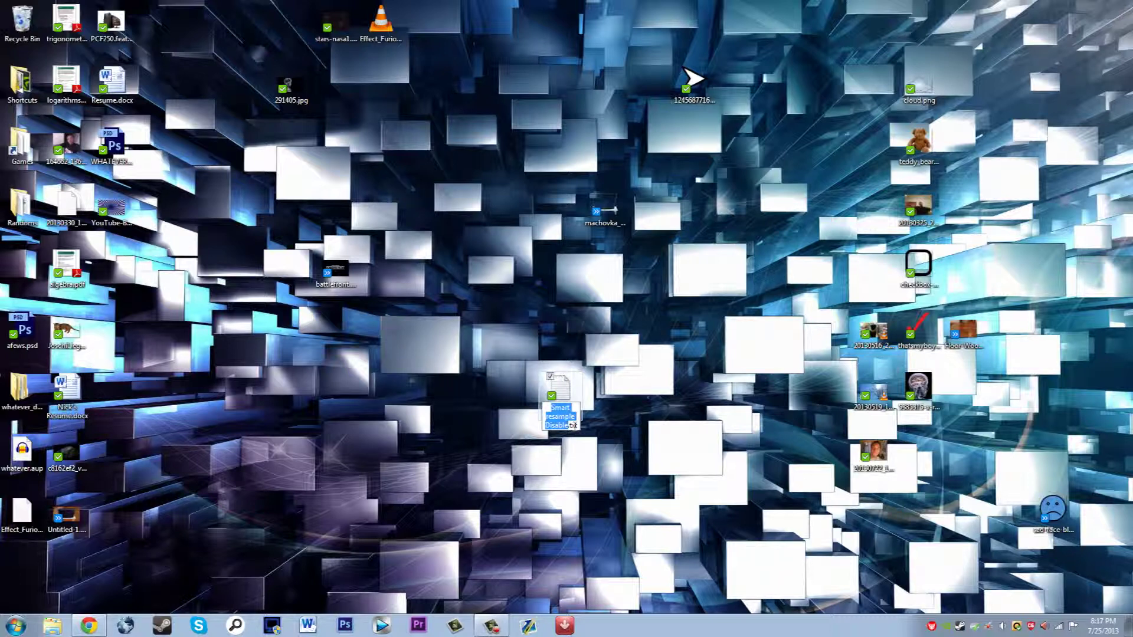
{"action": "key", "text": "Return"}
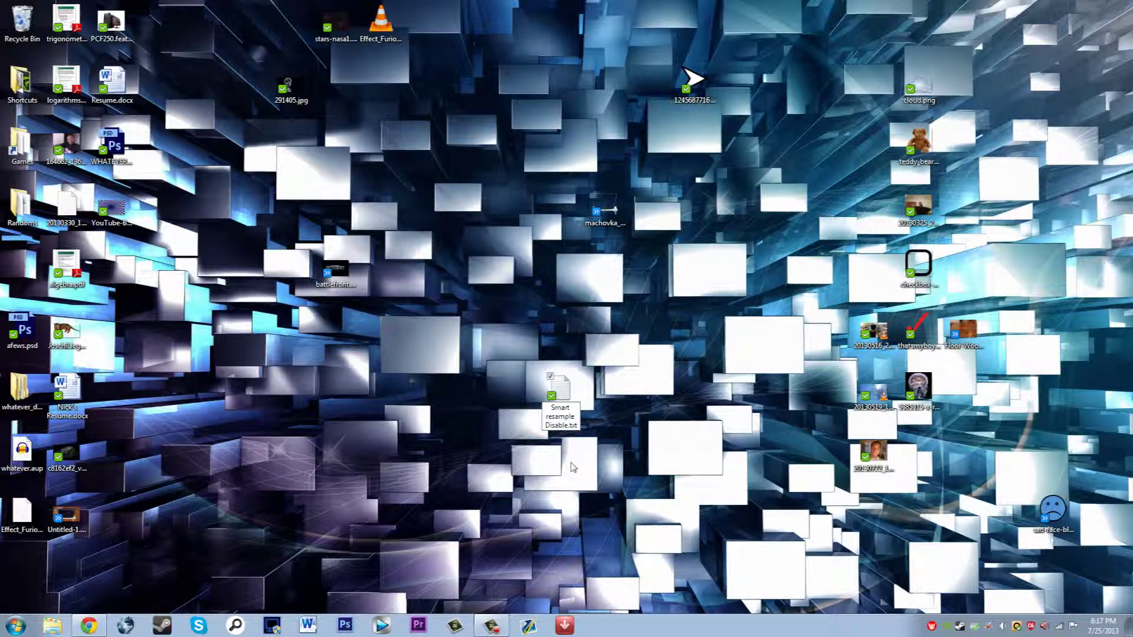
{"action": "key", "text": "BackSpace"}
{"action": "key", "text": "BackSpace"}
{"action": "type", "text": ".cs"}
{"action": "key", "text": "Return"}
{"action": "left_click", "coordinate": [615, 317]}
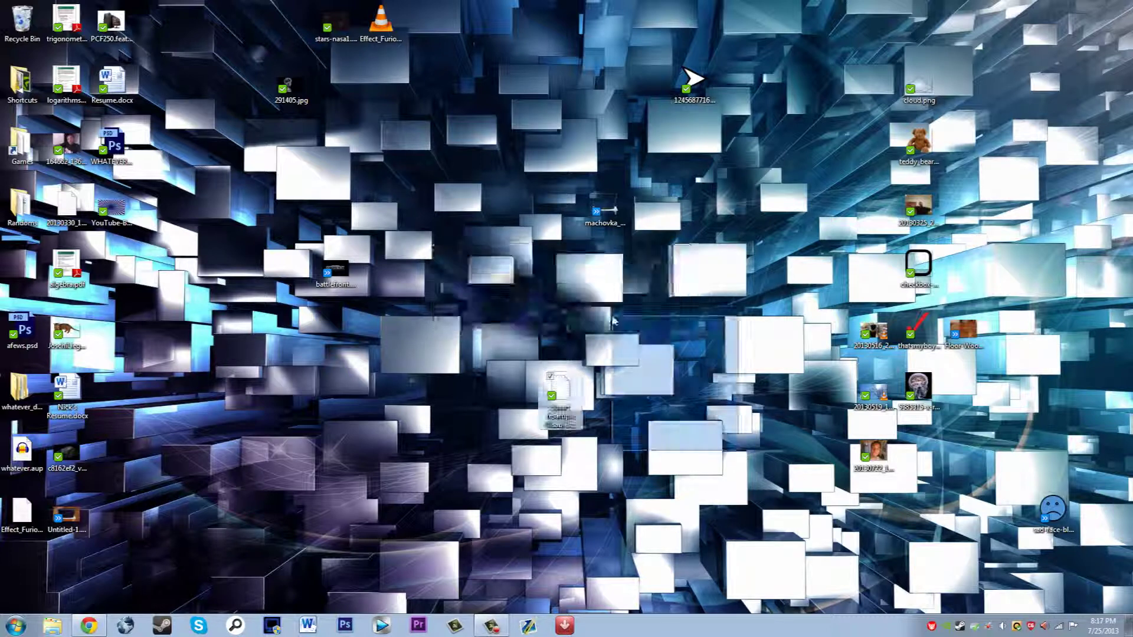
{"action": "left_click_drag", "start_coordinate": [605, 318], "coordinate": [738, 452]}
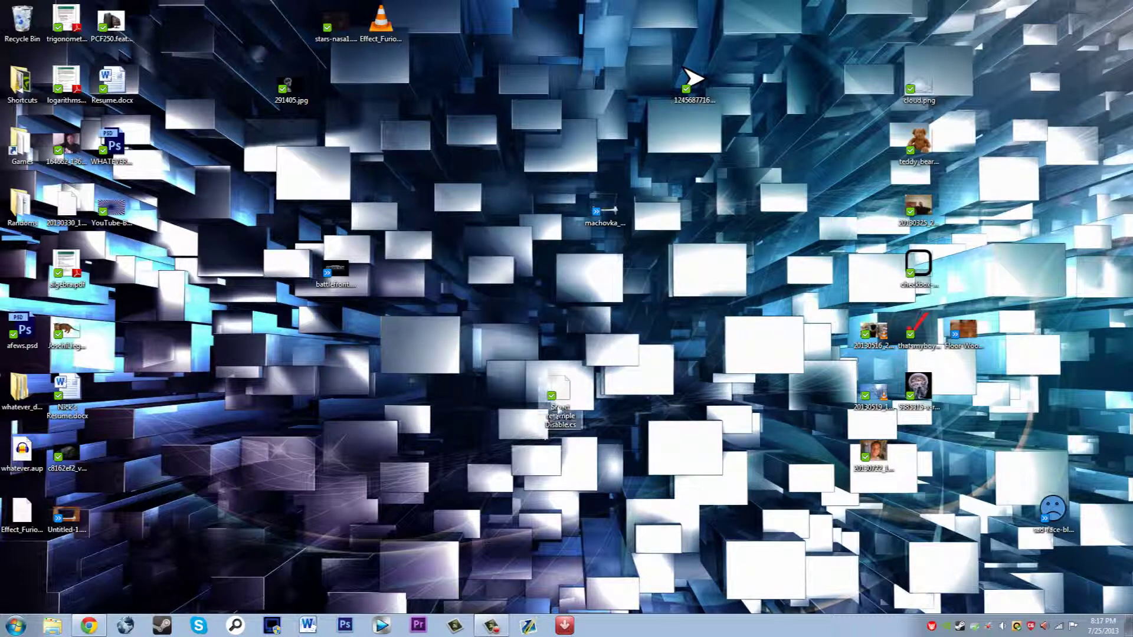
- Browse Explorer to C:\Program Files\Sony\Vegas Pro 12.0\Script Menu
{"action": "left_click", "coordinate": [53, 627]}
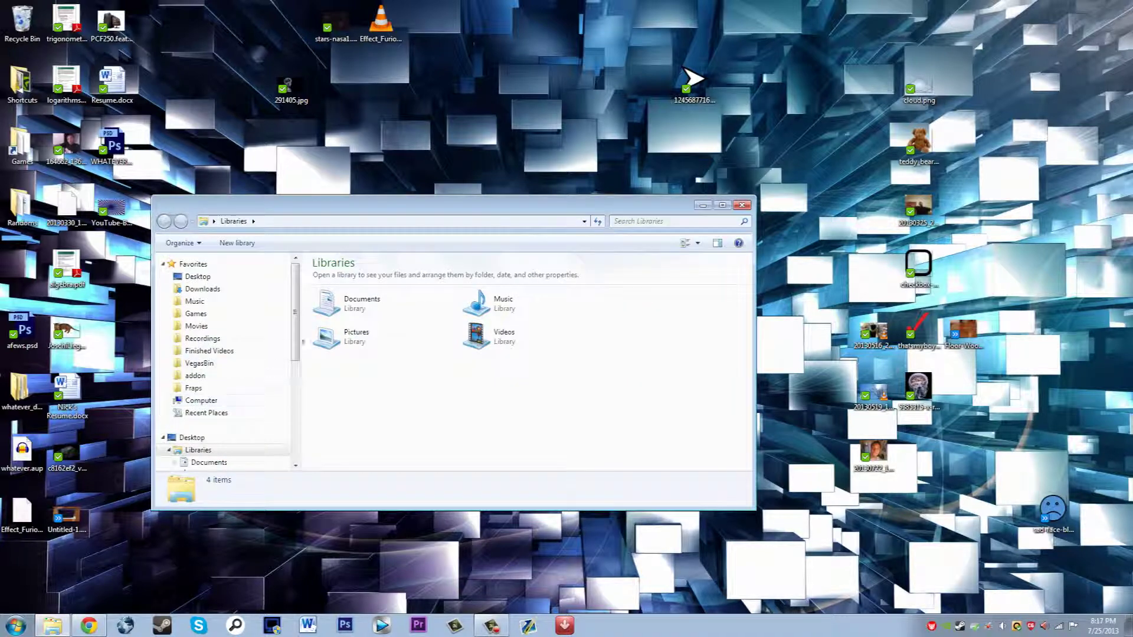
{"action": "scroll", "coordinate": [248, 383], "scroll_direction": "down", "scroll_amount": 3}
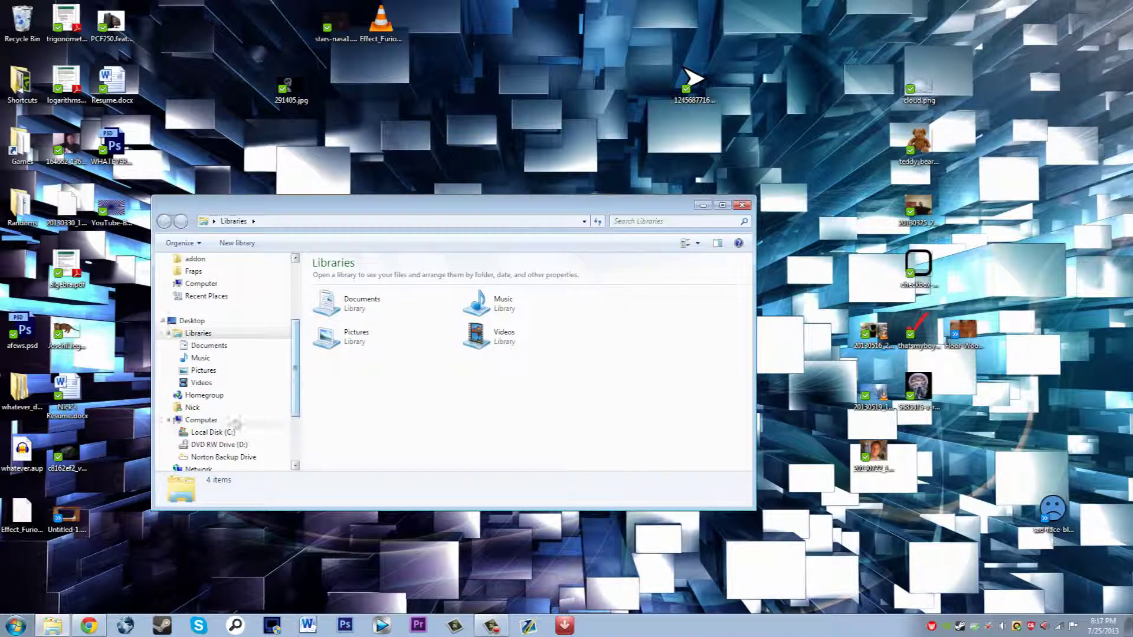
{"action": "left_click", "coordinate": [223, 434]}
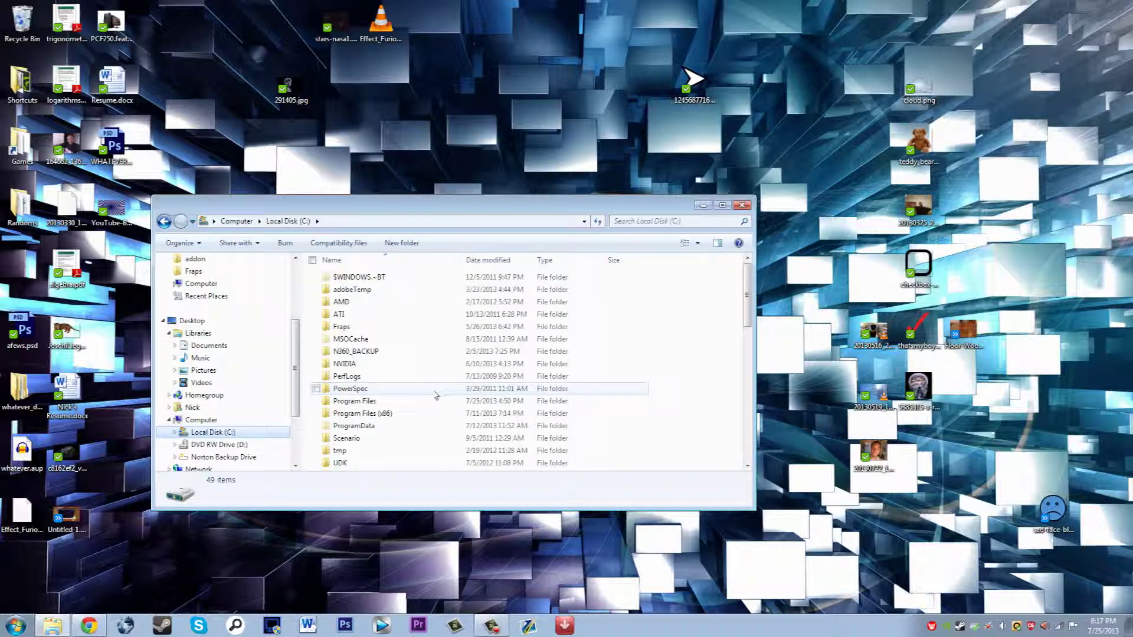
{"action": "double_click", "coordinate": [369, 406]}
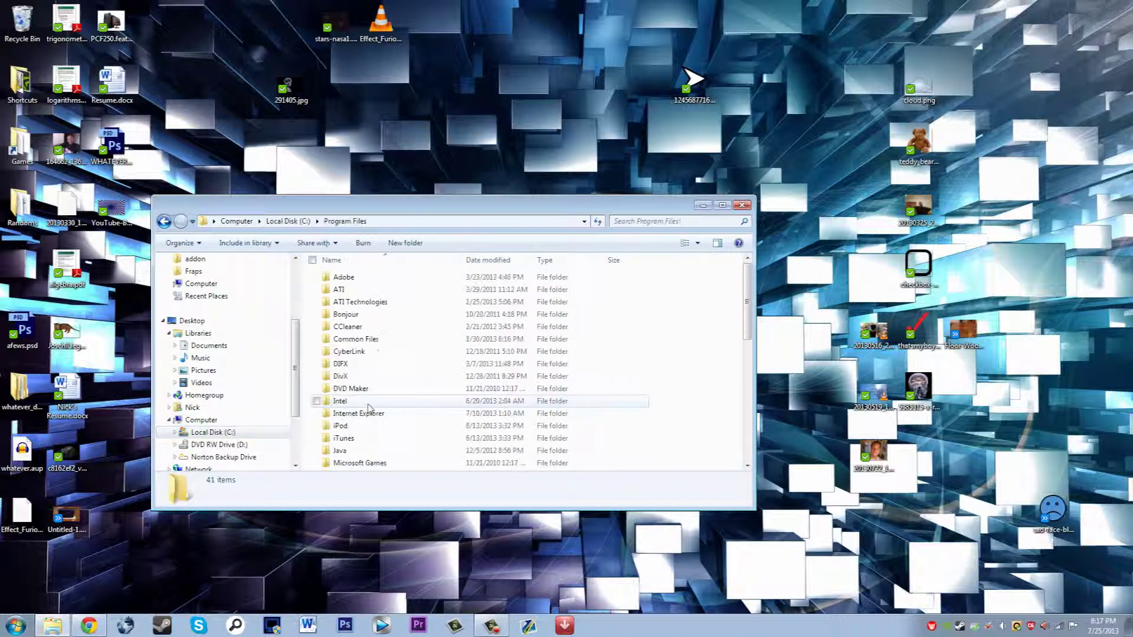
{"action": "key", "text": "s"}
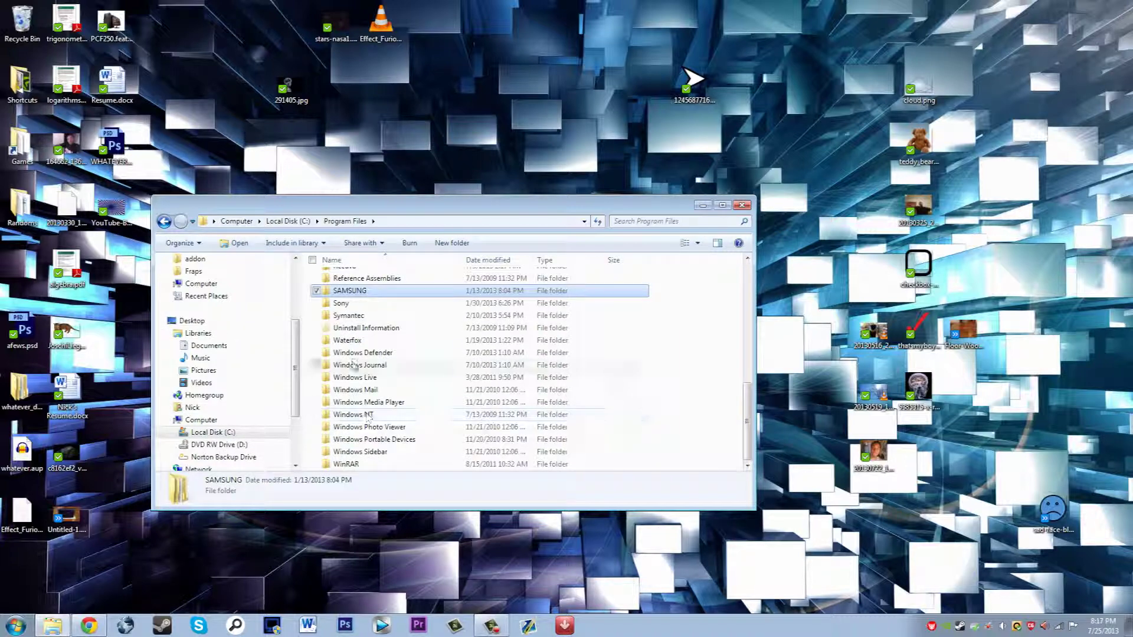
{"action": "double_click", "coordinate": [360, 304]}
{"action": "left_click", "coordinate": [372, 283]}
{"action": "double_click", "coordinate": [372, 283]}
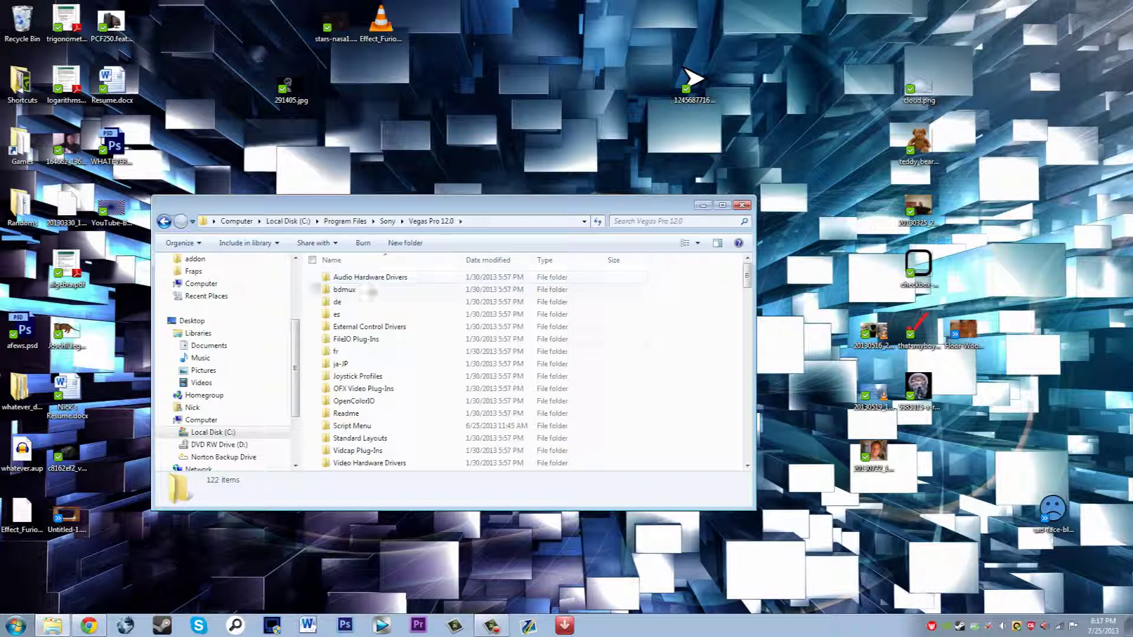
{"action": "scroll", "coordinate": [747, 286], "scroll_direction": "down", "scroll_amount": 3}
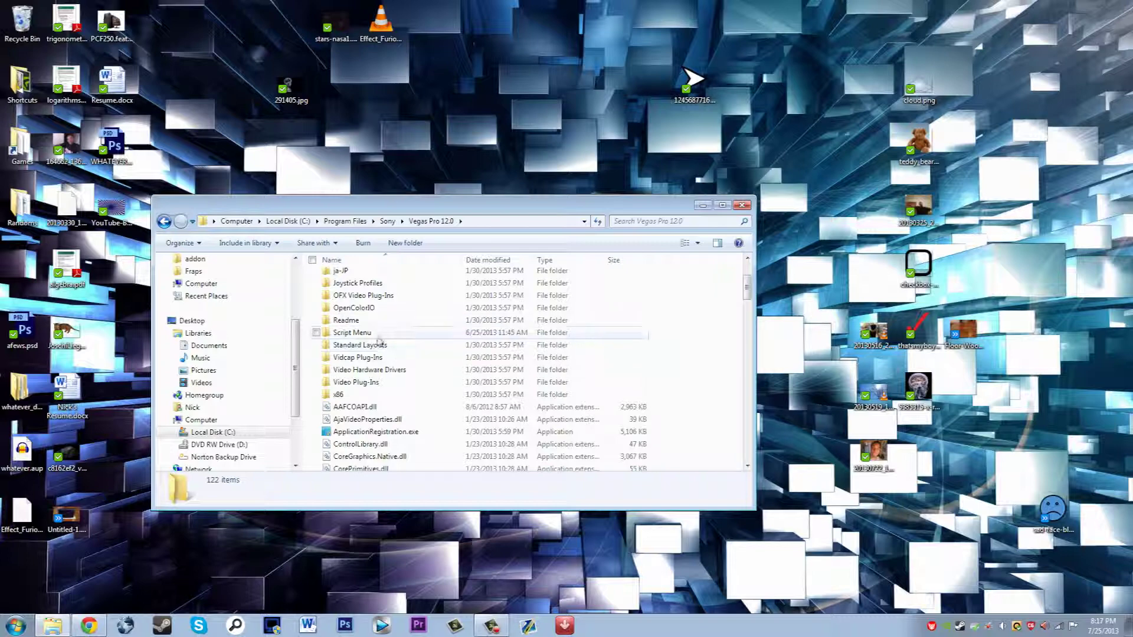
{"action": "double_click", "coordinate": [352, 333]}
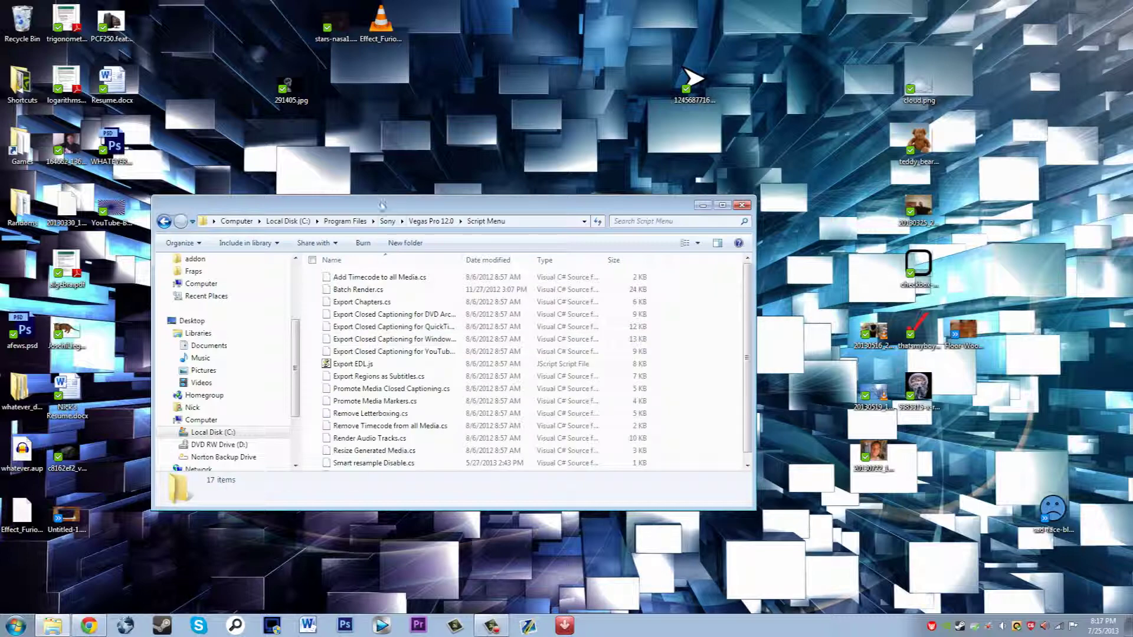
- Check Smart resample Disable.cs is in Script Menu, close the folder, and launch Vegas Pro 12
{"action": "left_click_drag", "start_coordinate": [383, 208], "coordinate": [804, 229]}
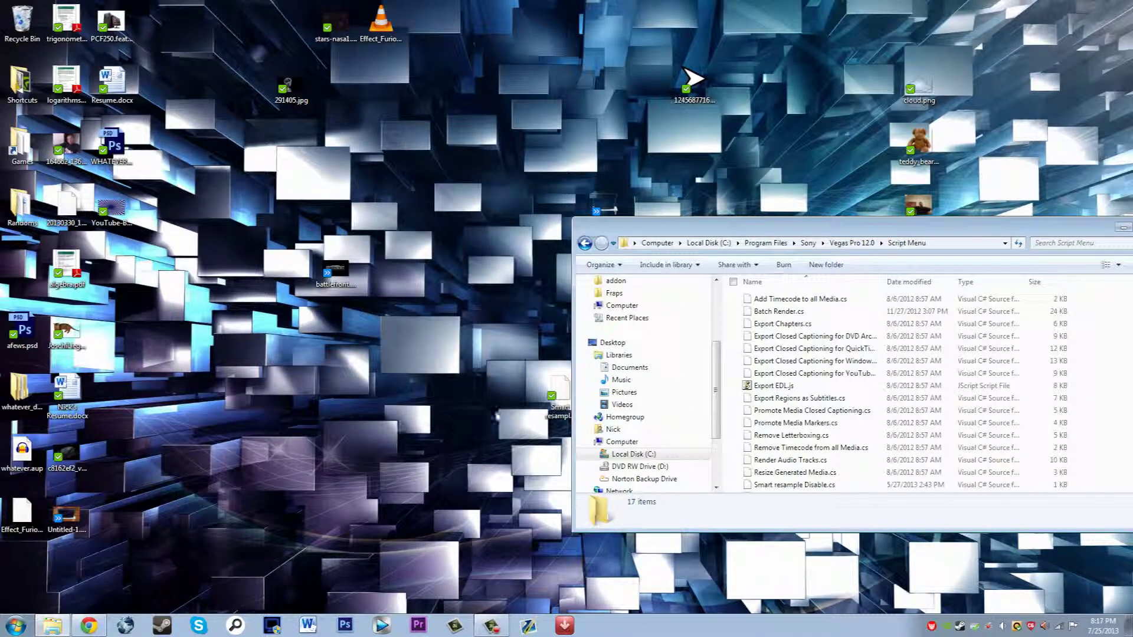
{"action": "left_click_drag", "start_coordinate": [549, 416], "coordinate": [429, 344]}
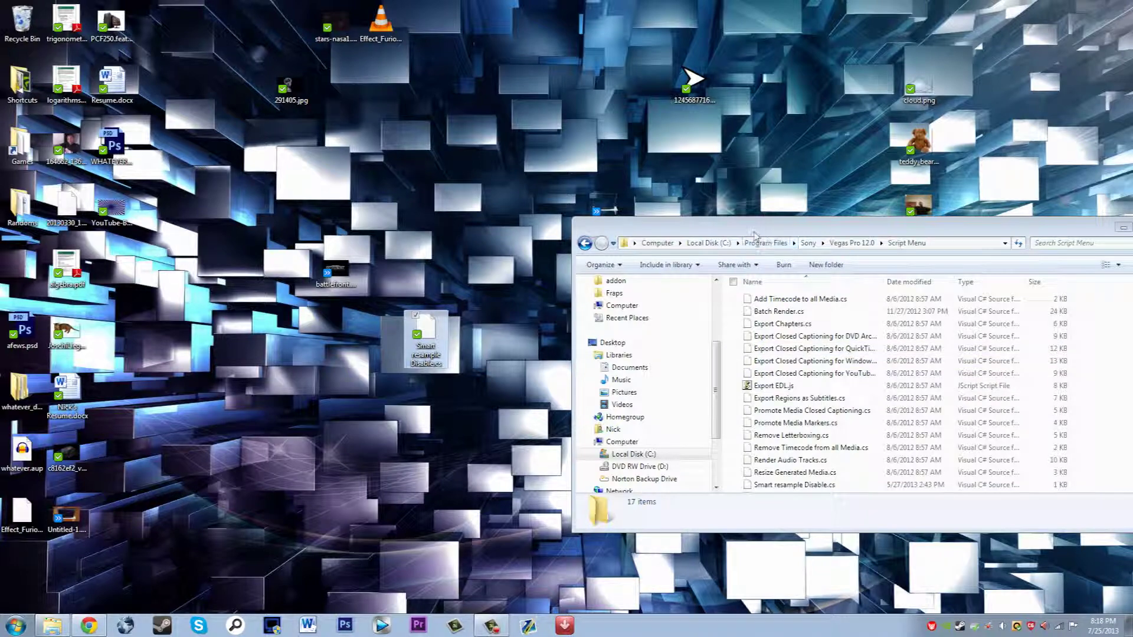
{"action": "left_click_drag", "start_coordinate": [767, 227], "coordinate": [682, 202]}
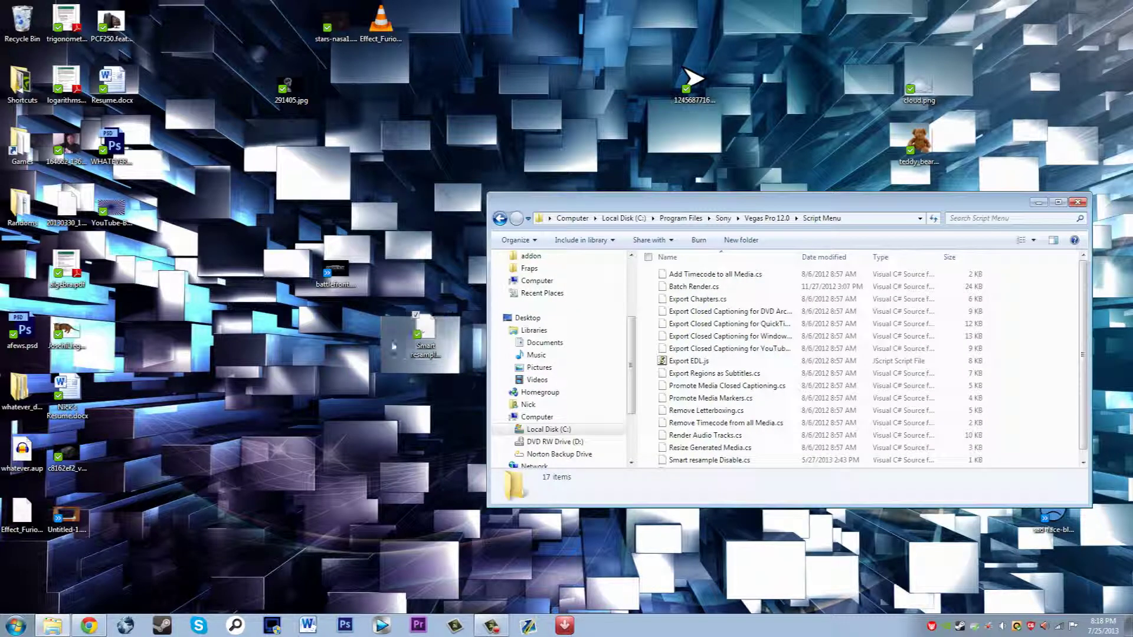
{"action": "left_click", "coordinate": [1086, 208]}
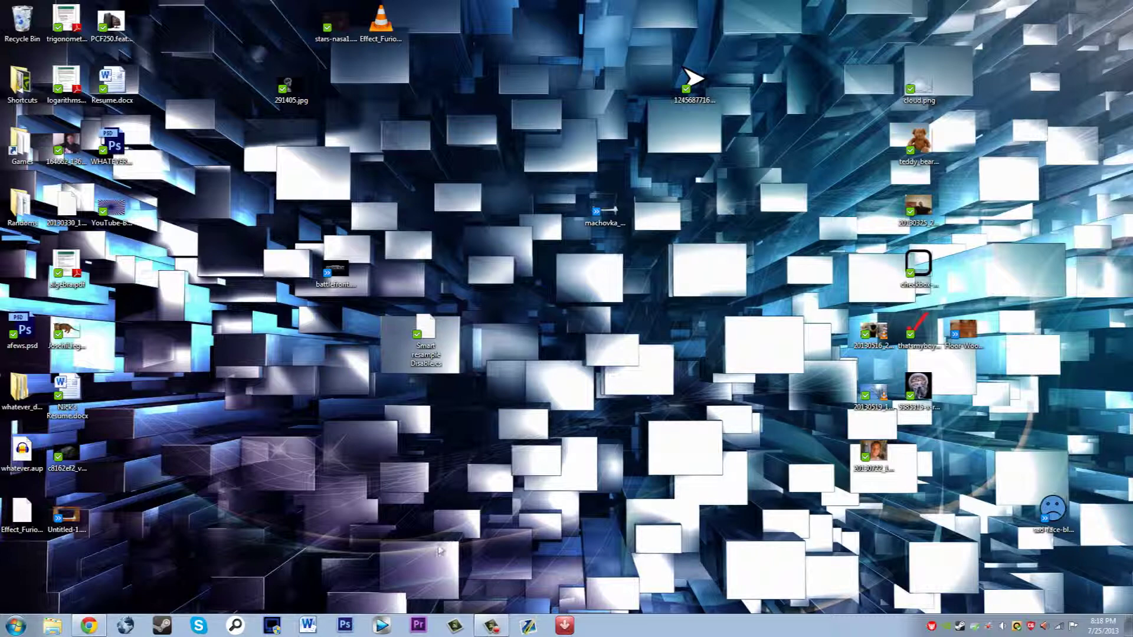
{"action": "left_click", "coordinate": [382, 627]}
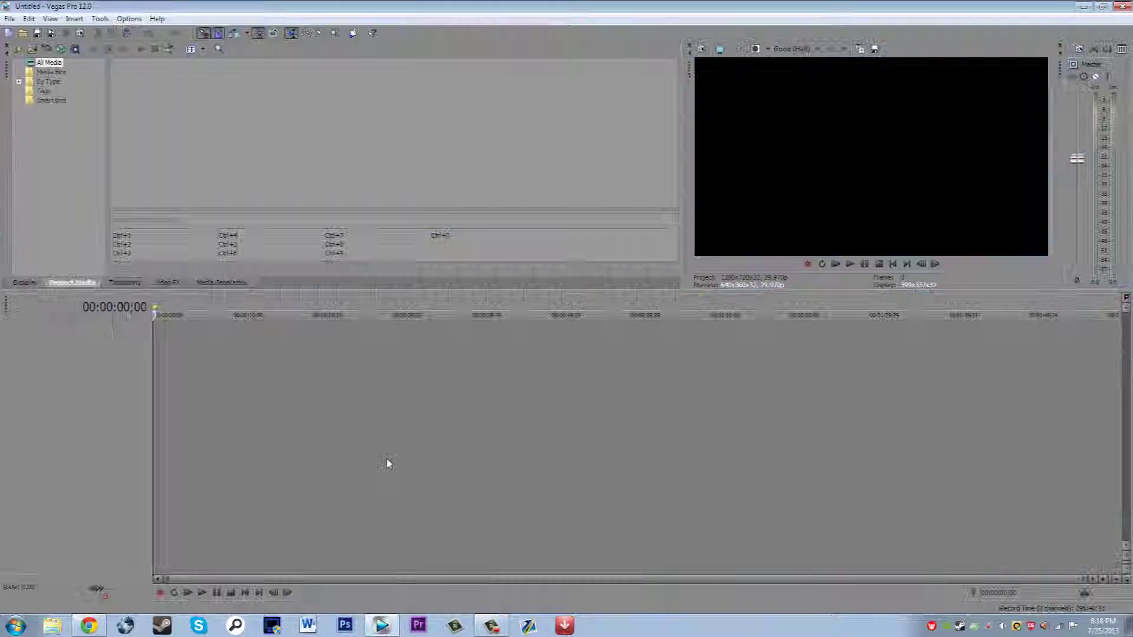
- Import battlefront3 commentary.mp4 from the Finished Videos folder and drag it onto the timeline
{"action": "left_click", "coordinate": [18, 48]}
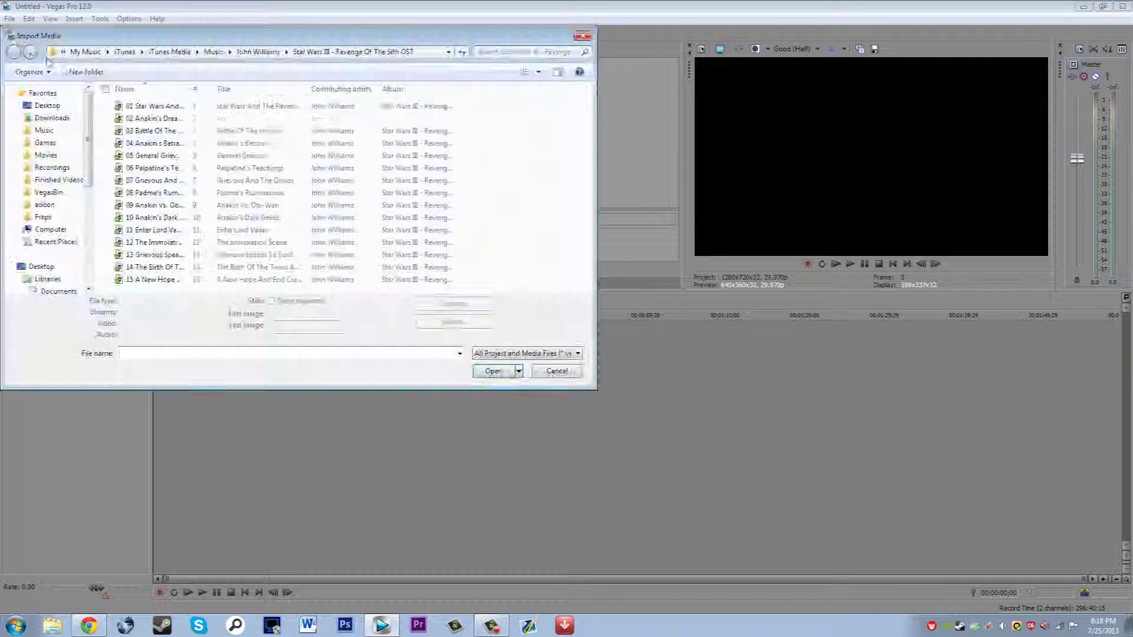
{"action": "left_click", "coordinate": [52, 168]}
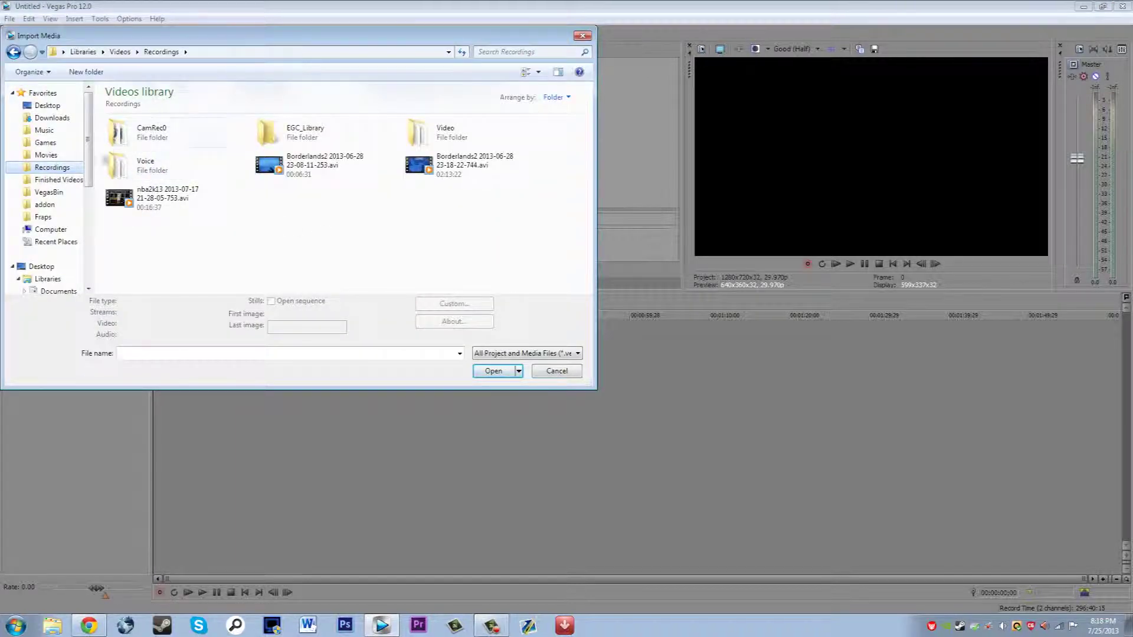
{"action": "left_click", "coordinate": [54, 181]}
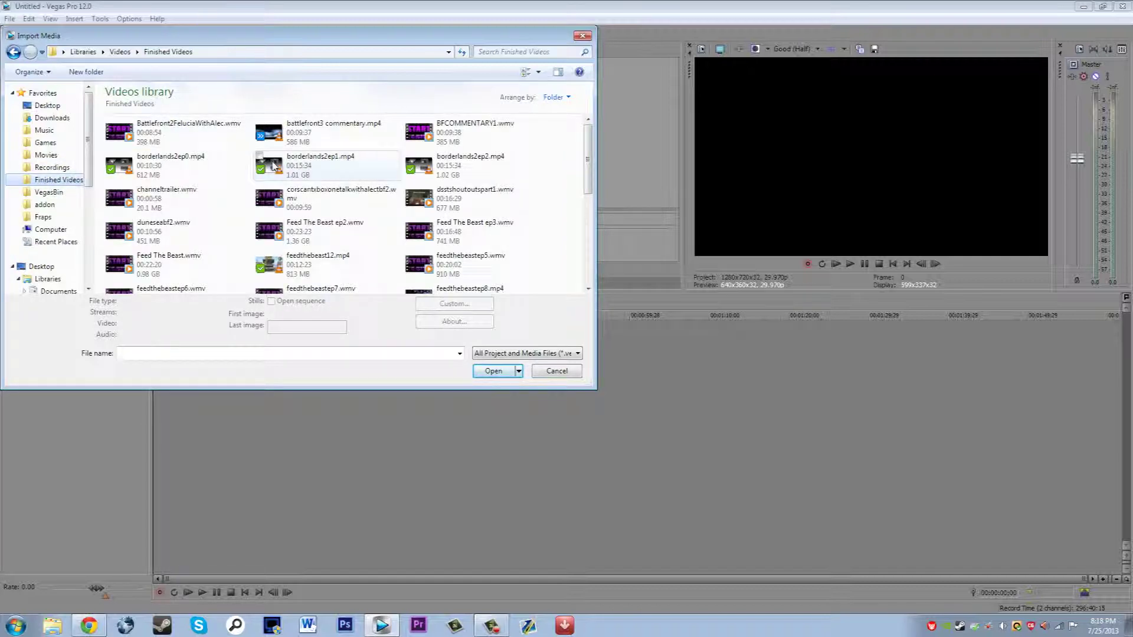
{"action": "double_click", "coordinate": [300, 137]}
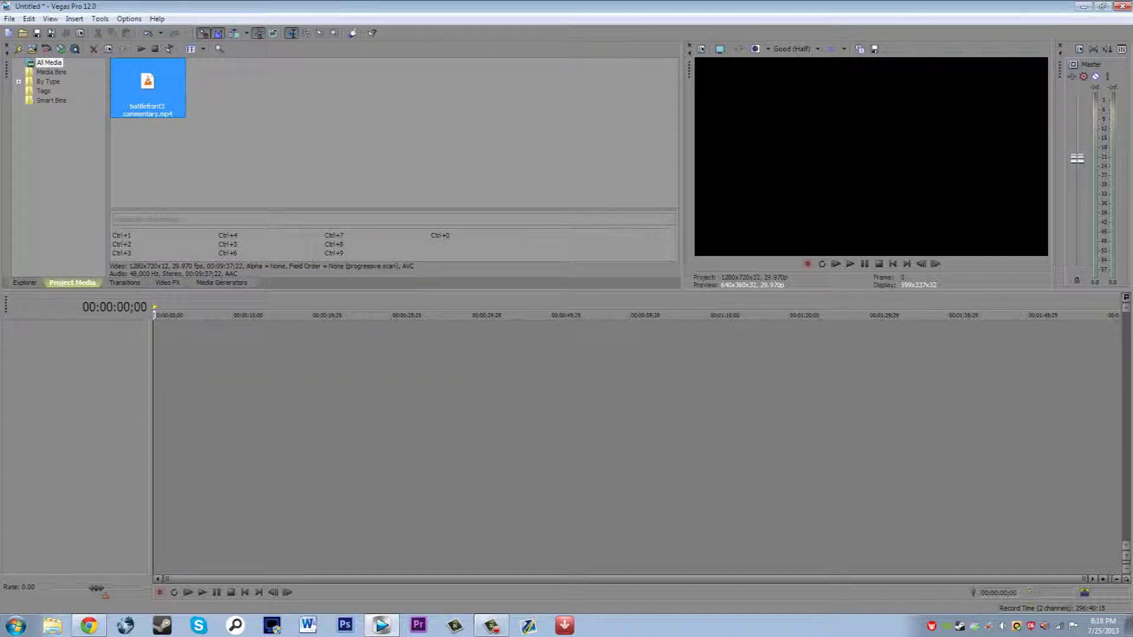
{"action": "left_click_drag", "start_coordinate": [123, 400], "coordinate": [160, 377]}
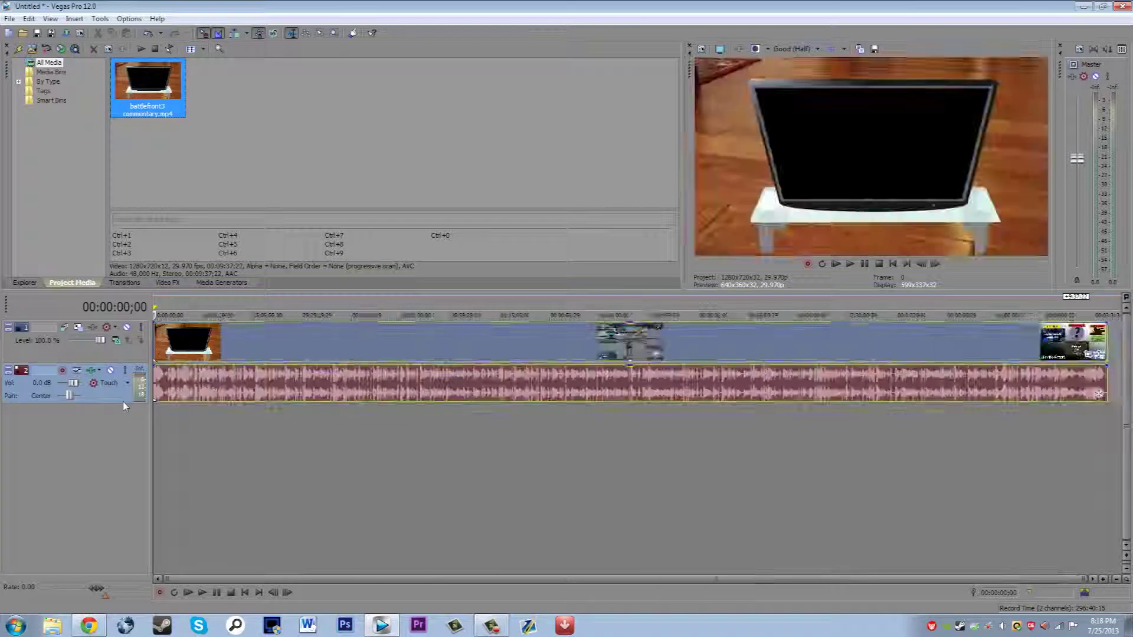
{"action": "right_click", "coordinate": [530, 378]}
{"action": "left_click", "coordinate": [329, 439]}
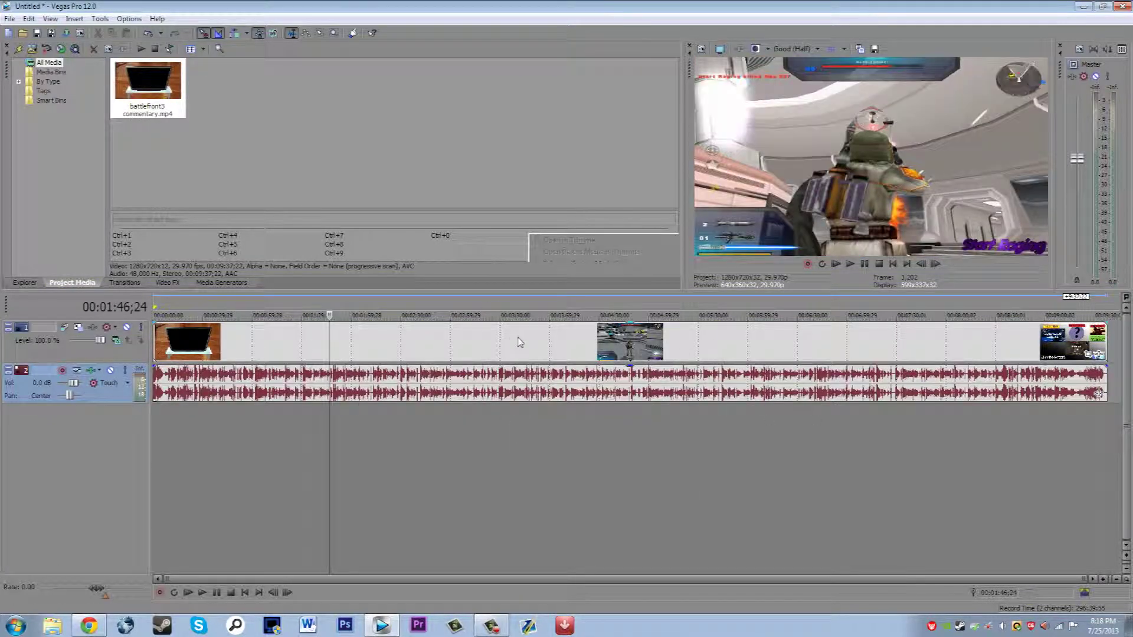
{"action": "right_click", "coordinate": [457, 349]}
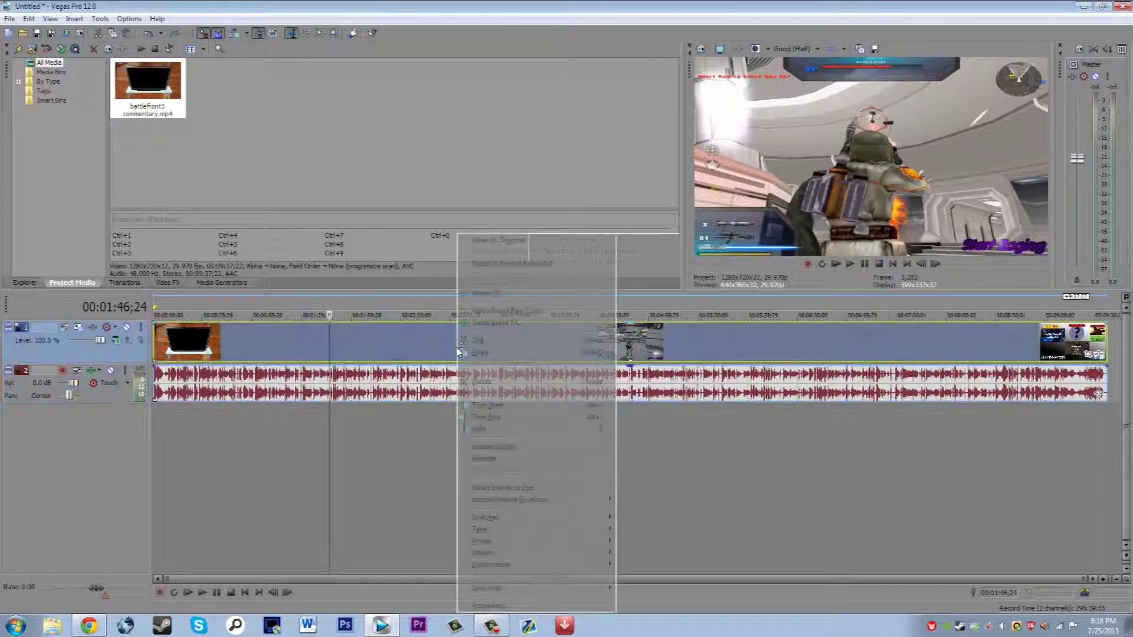
{"action": "left_click", "coordinate": [477, 607]}
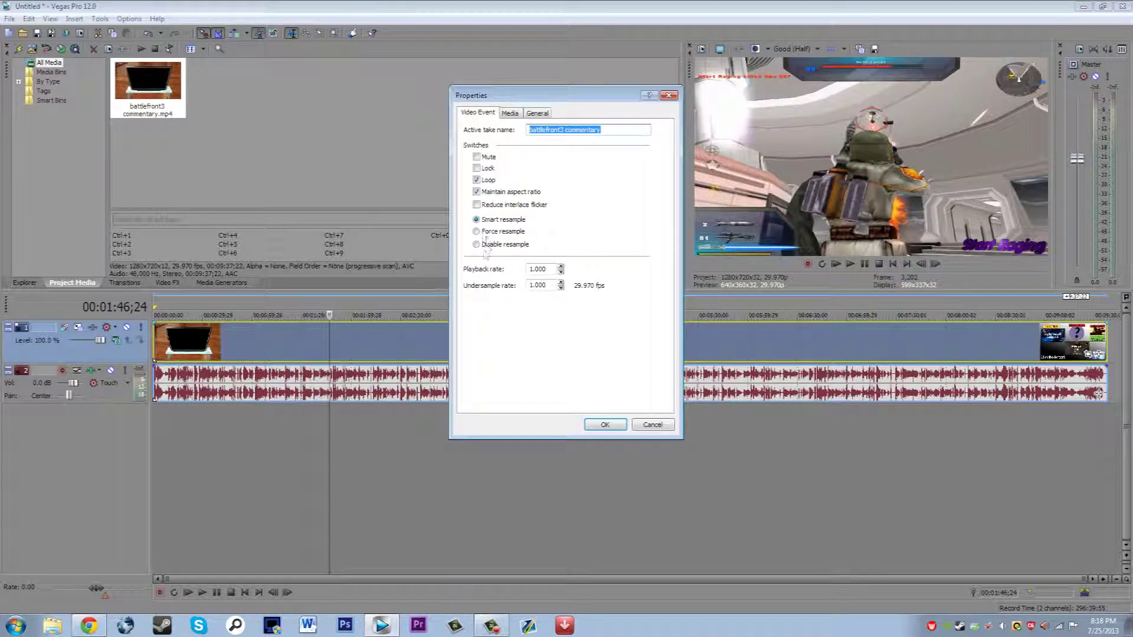
{"action": "left_click", "coordinate": [653, 426]}
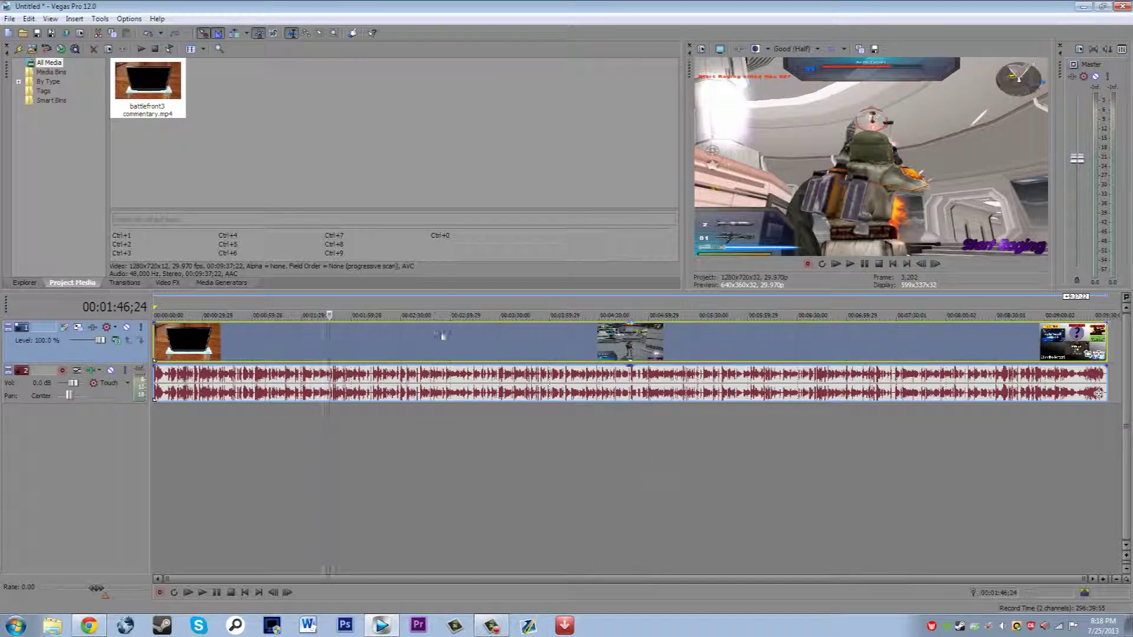
- Run the Smart resample Disable script from Tools > Scripting on the clips
{"action": "left_click", "coordinate": [106, 21]}
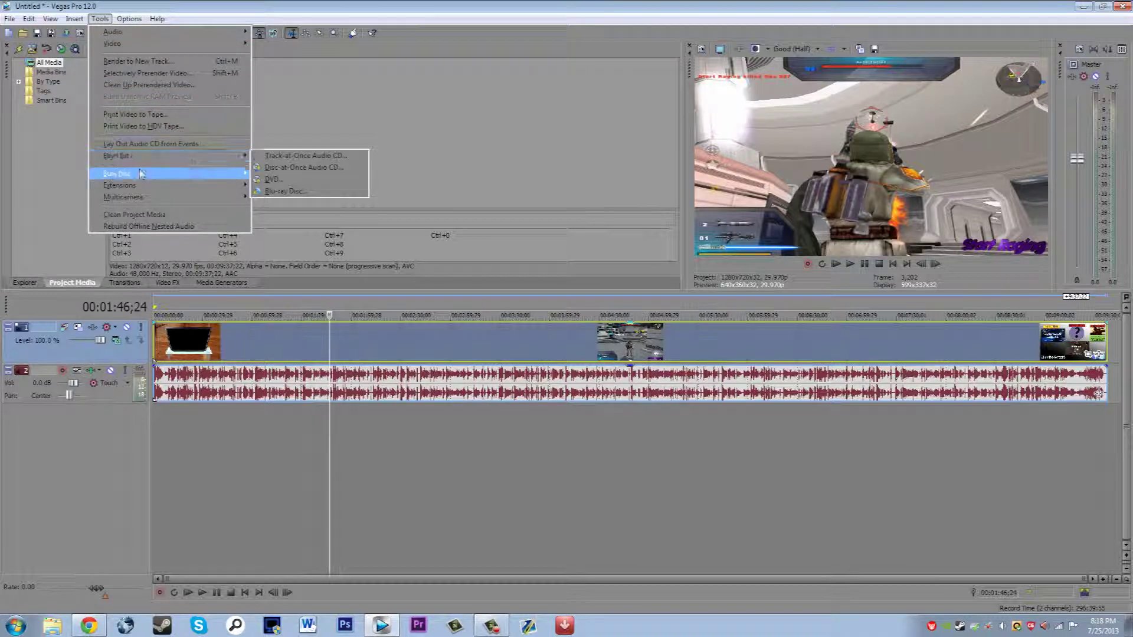
{"action": "mouse_move", "coordinate": [118, 173]}
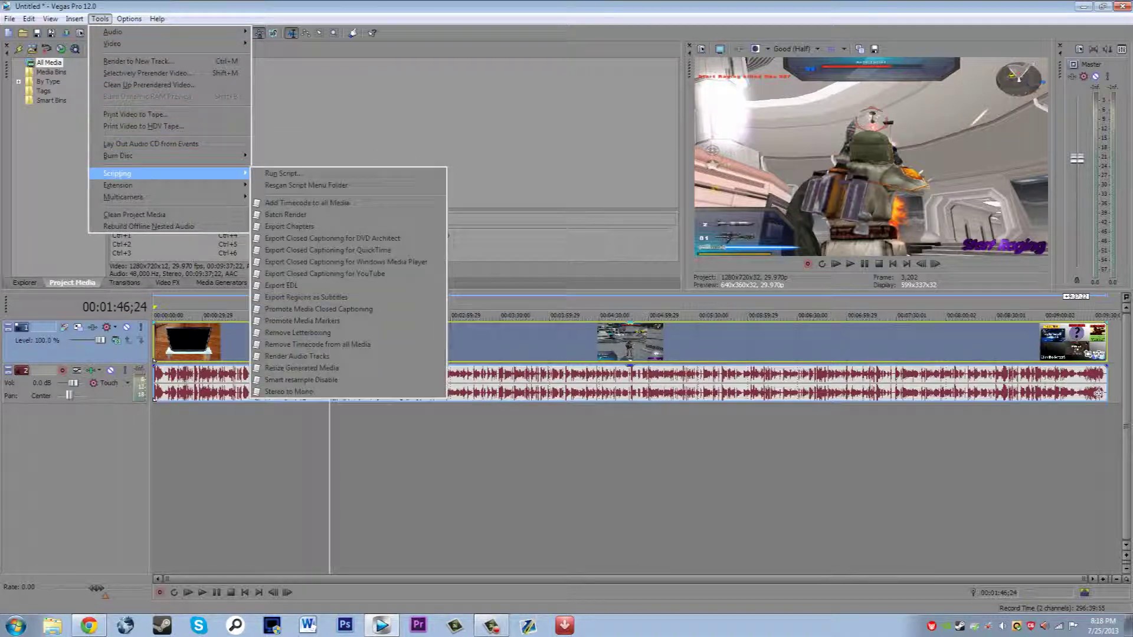
{"action": "left_click", "coordinate": [305, 381]}
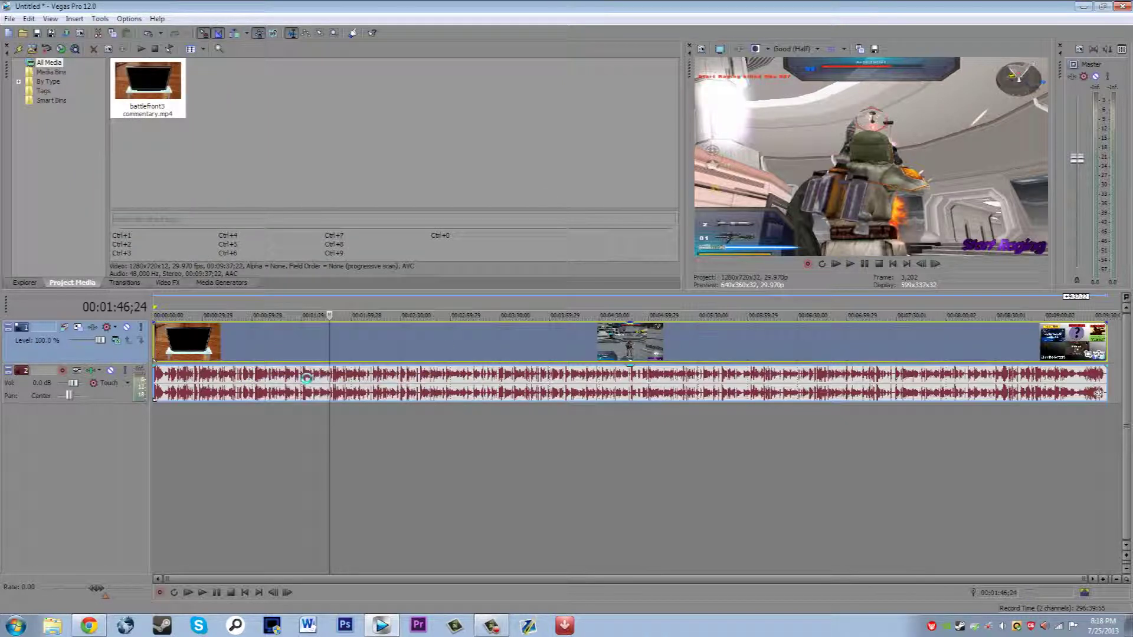
- Verify the video event's Properties show Disable resample, then cancel
{"action": "left_click", "coordinate": [594, 455]}
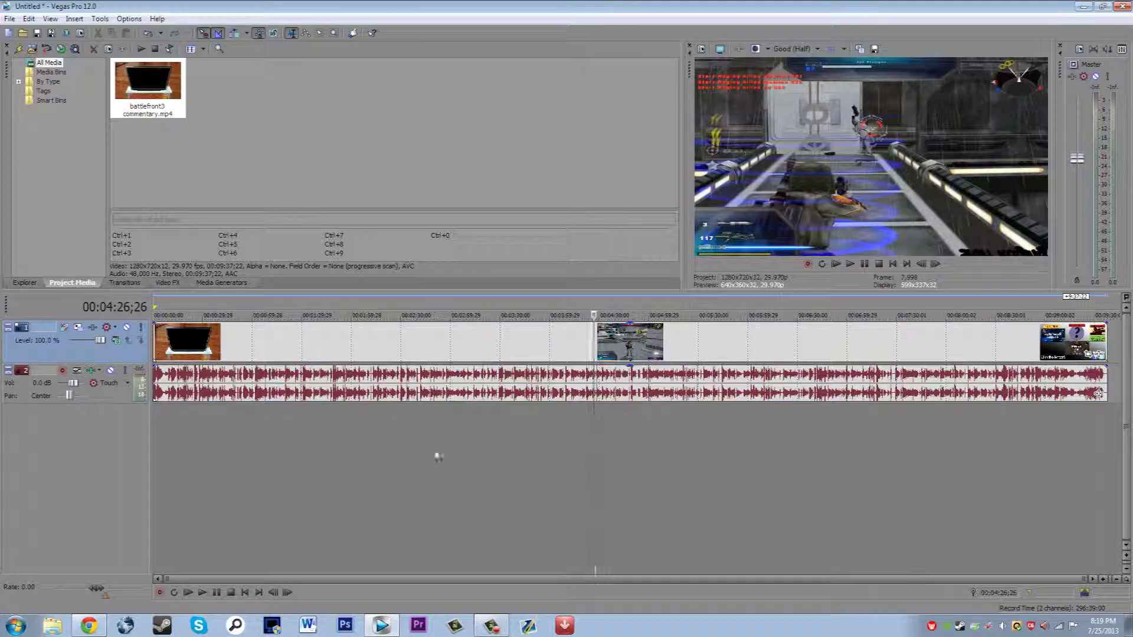
{"action": "right_click", "coordinate": [479, 334]}
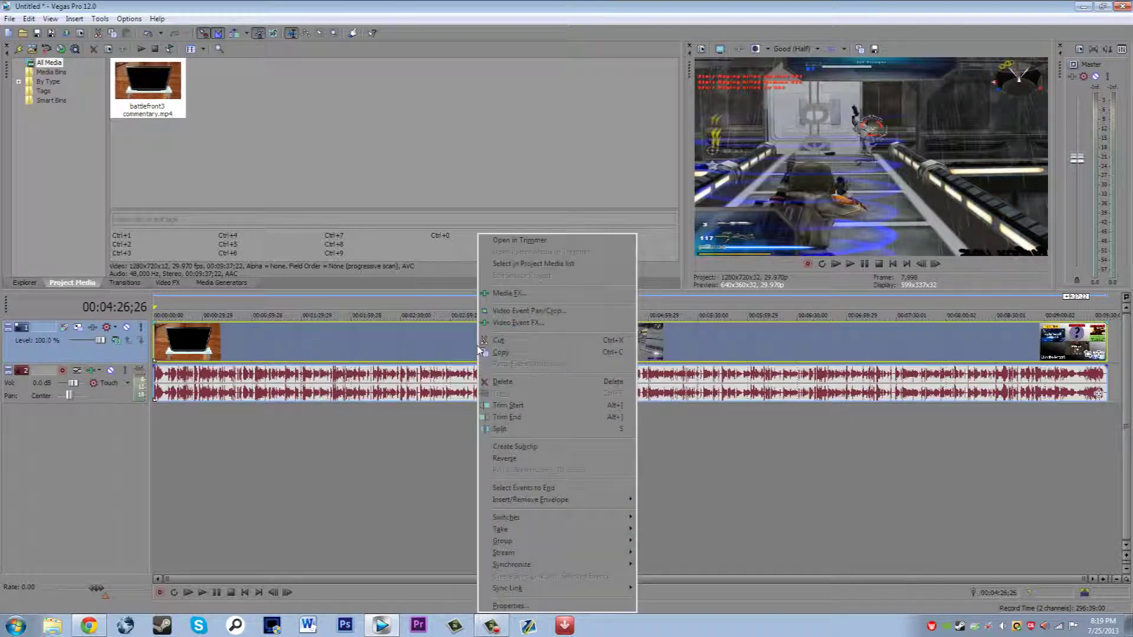
{"action": "left_click", "coordinate": [548, 608]}
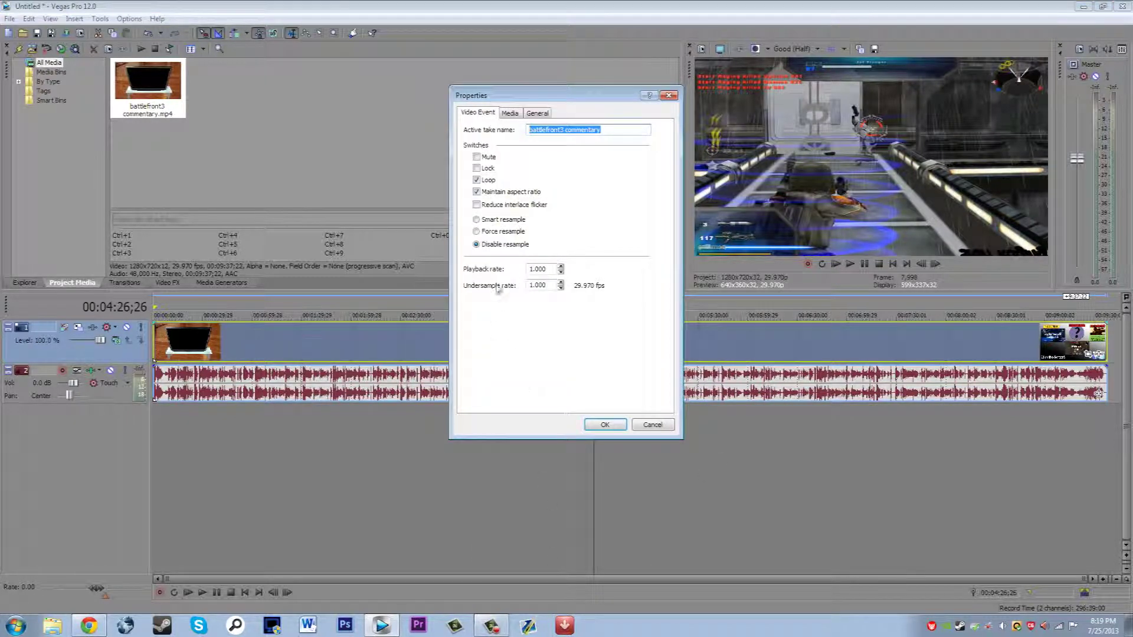
{"action": "left_click", "coordinate": [662, 424]}
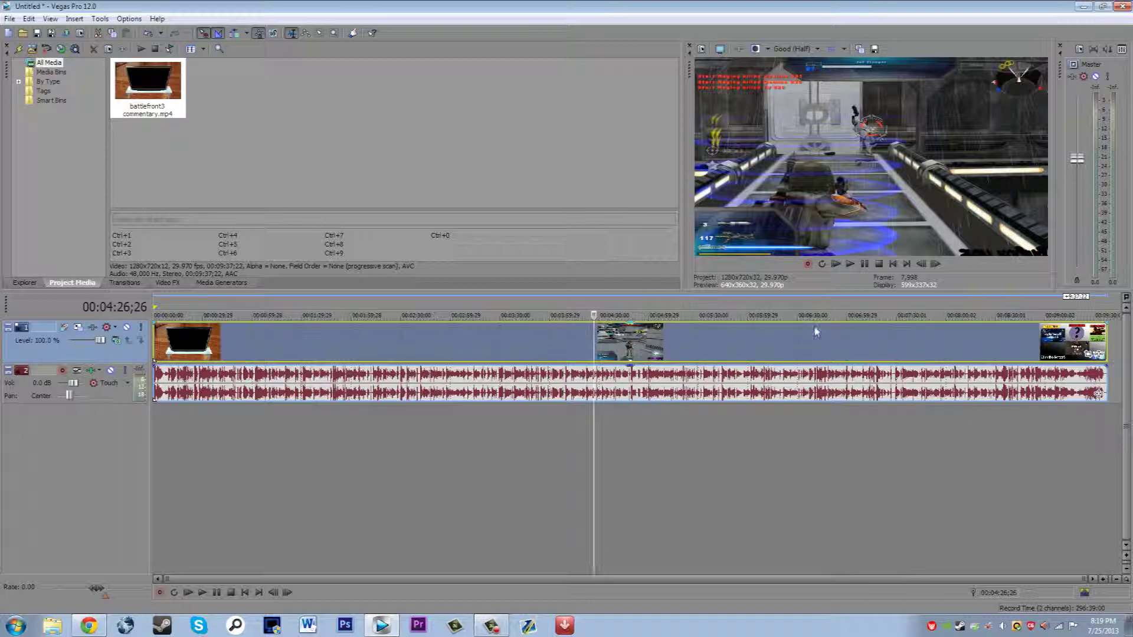
{"action": "left_click", "coordinate": [129, 18]}
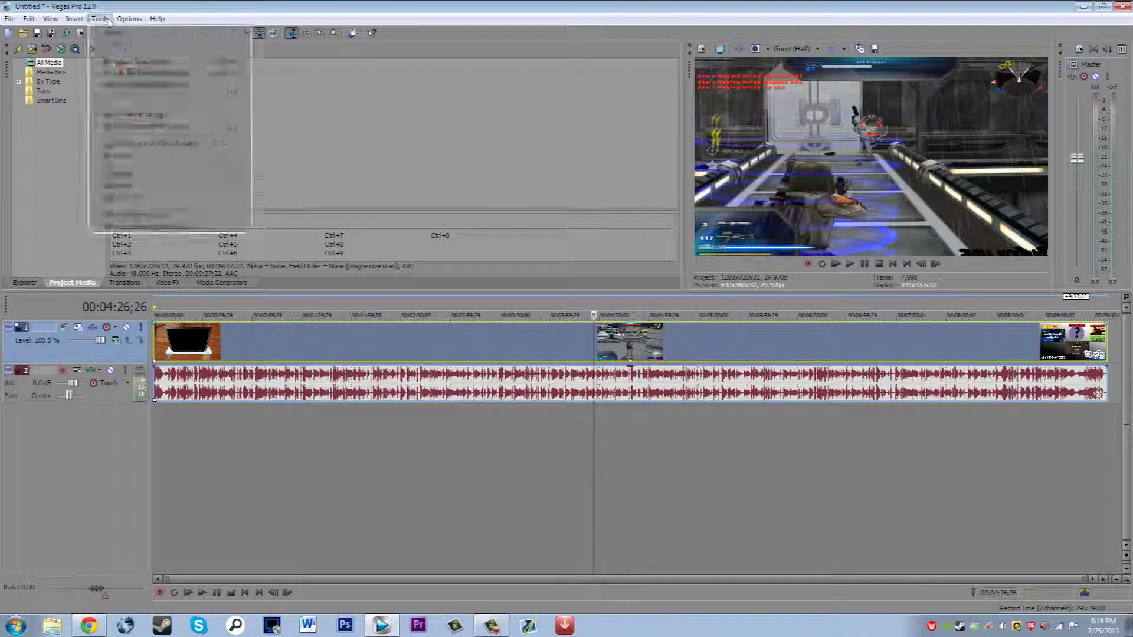
{"action": "mouse_move", "coordinate": [100, 18]}
{"action": "mouse_move", "coordinate": [236, 173]}
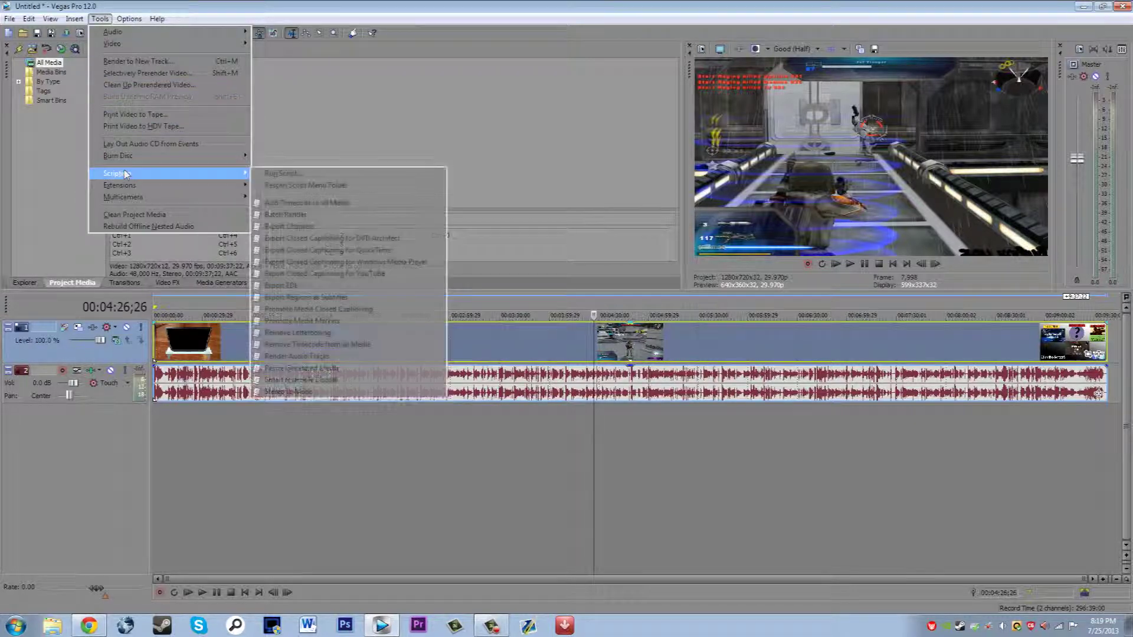
{"action": "left_click", "coordinate": [301, 384]}
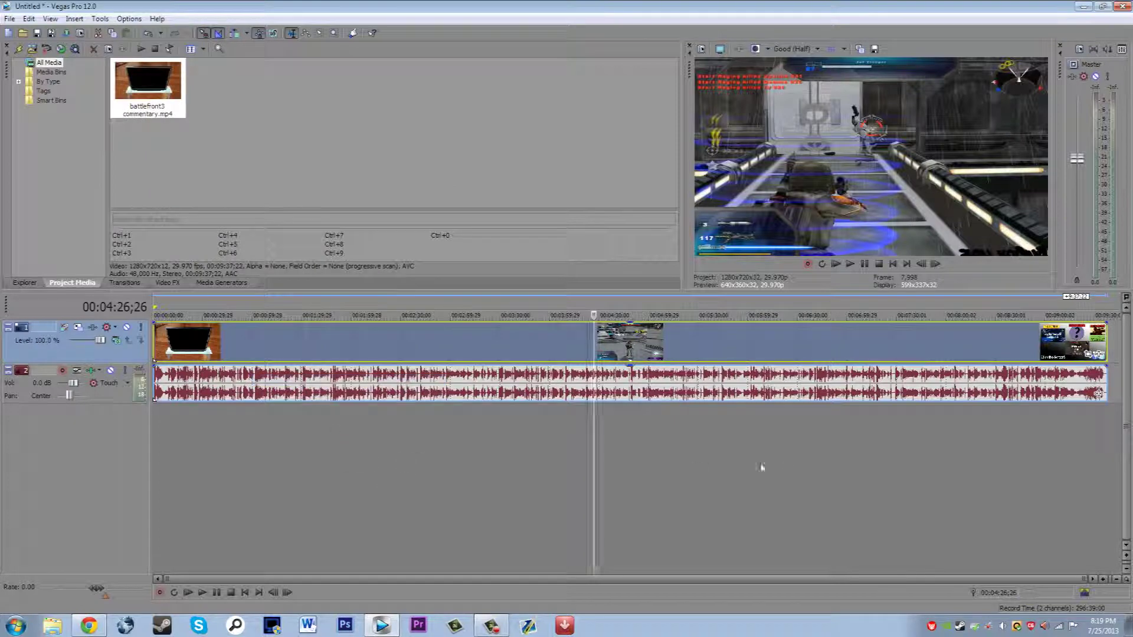
{"action": "left_click", "coordinate": [790, 463]}
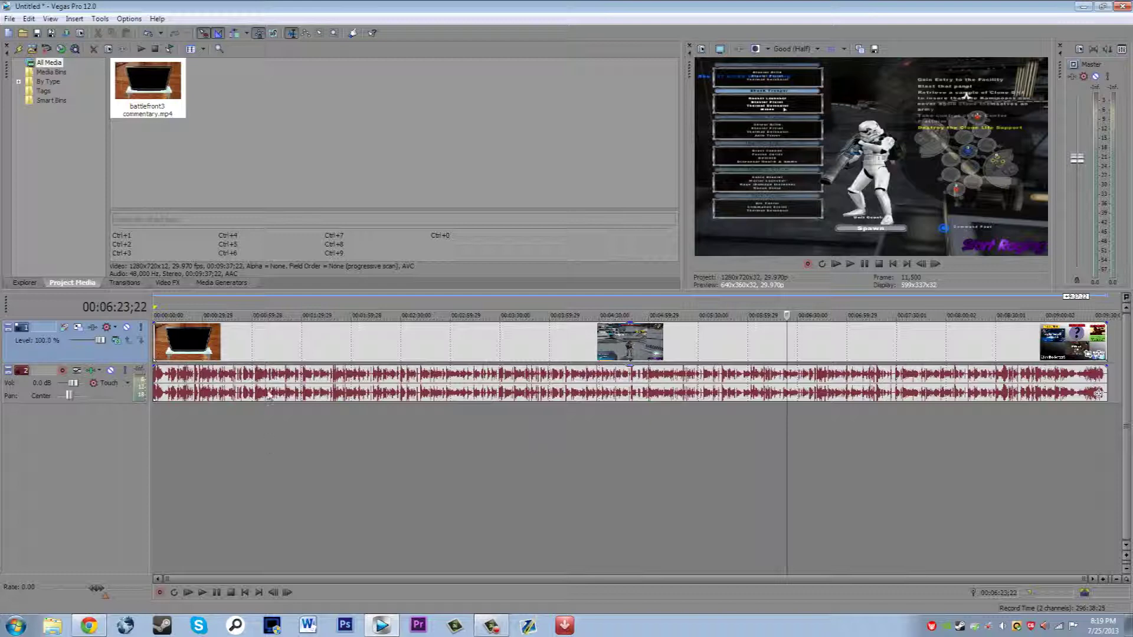
{"action": "left_click", "coordinate": [293, 143]}
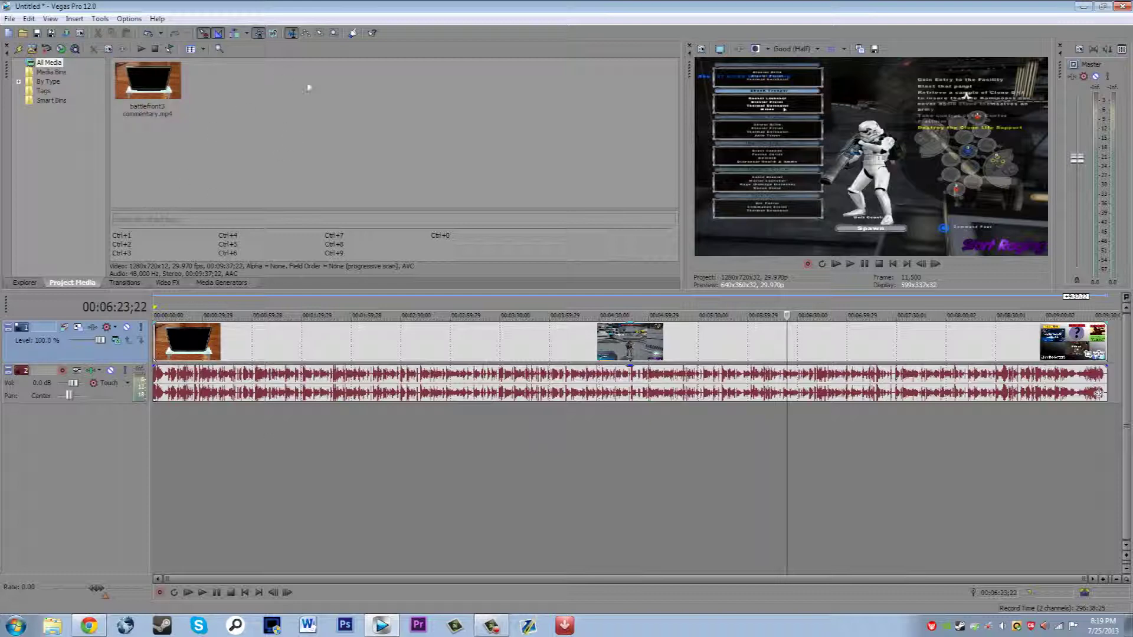